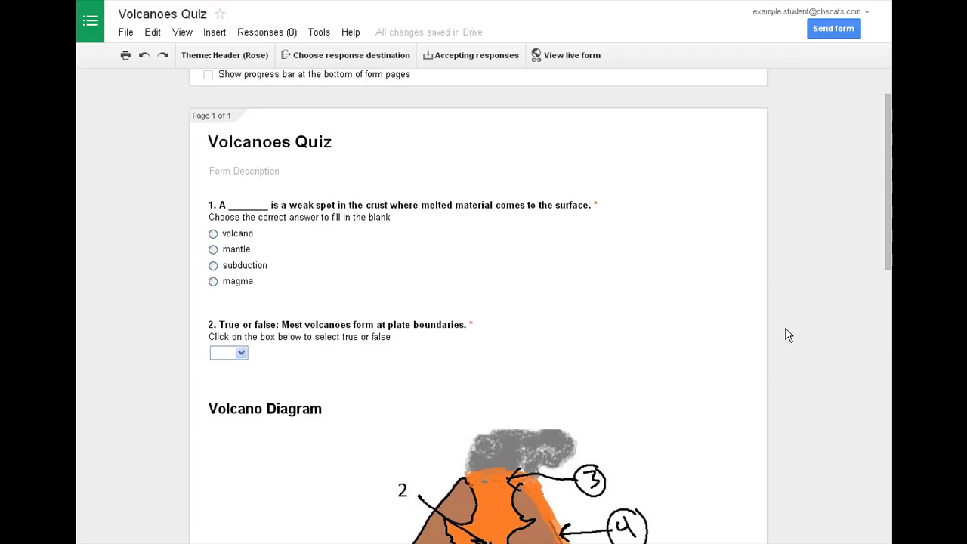
Link the form's responses to a new spreadsheet named 'Volcanoes Quiz (Responses)'
scroll(788, 335, "down", 9)
scroll(789, 332, "up", 5)
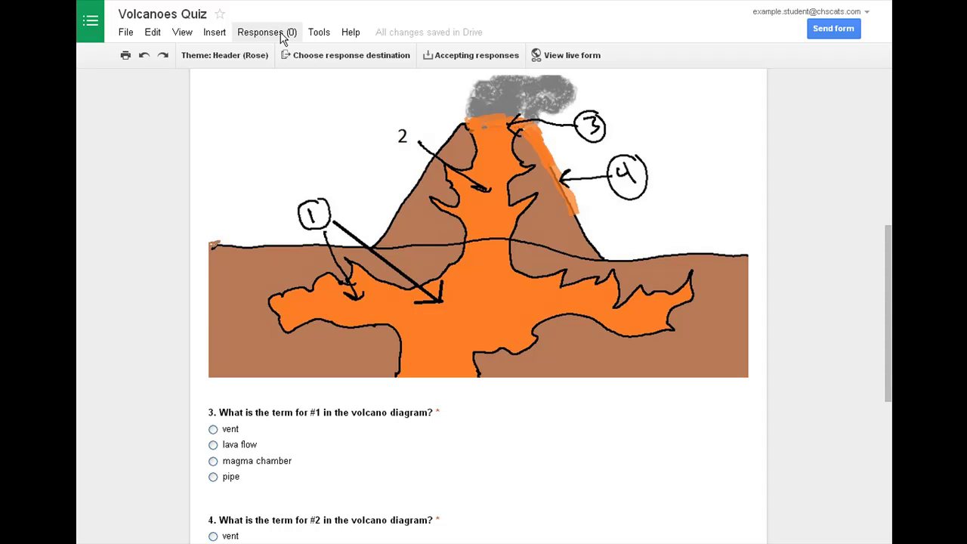
left_click(281, 34)
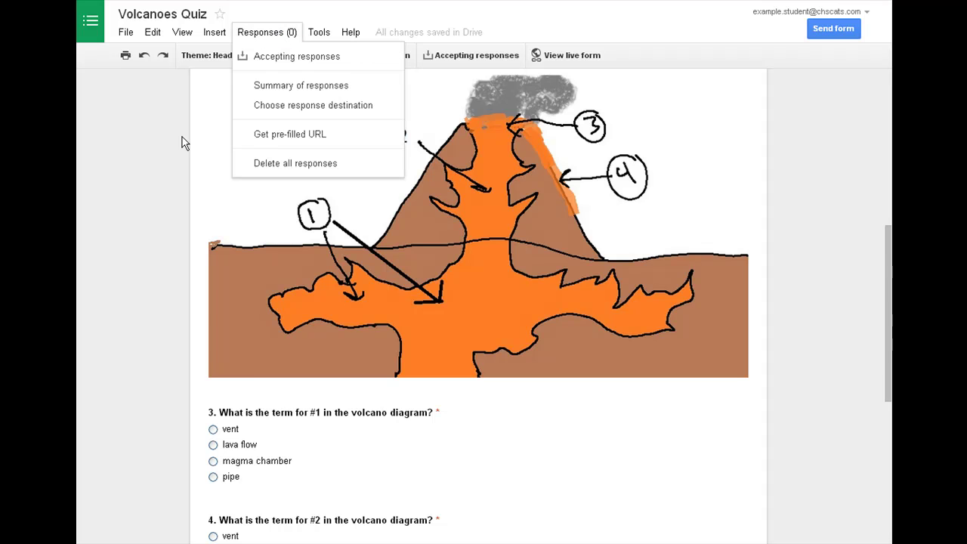
scroll(161, 194, "down", 5)
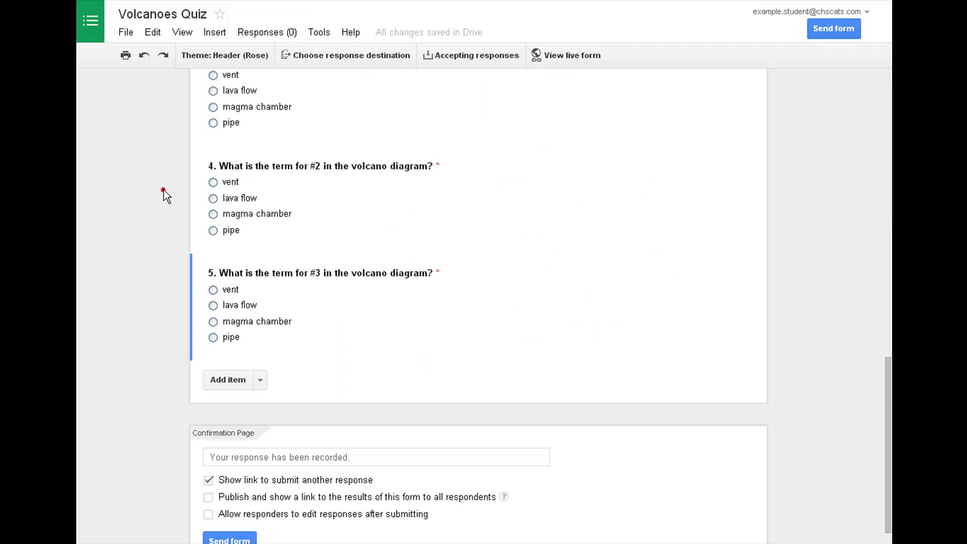
left_click(268, 33)
left_click(284, 107)
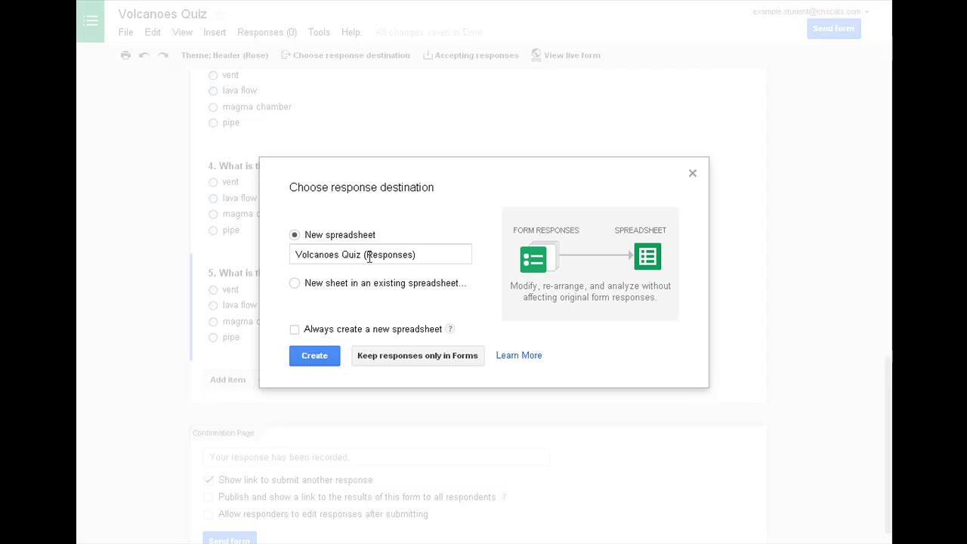
left_click(318, 355)
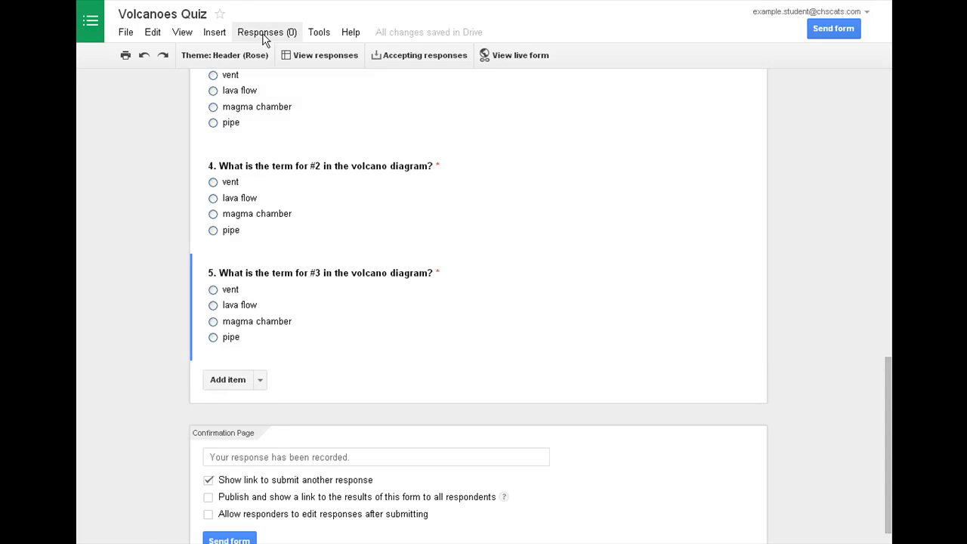
Open the linked Volcanoes Quiz (Responses) spreadsheet from the form's responses view
left_click(322, 56)
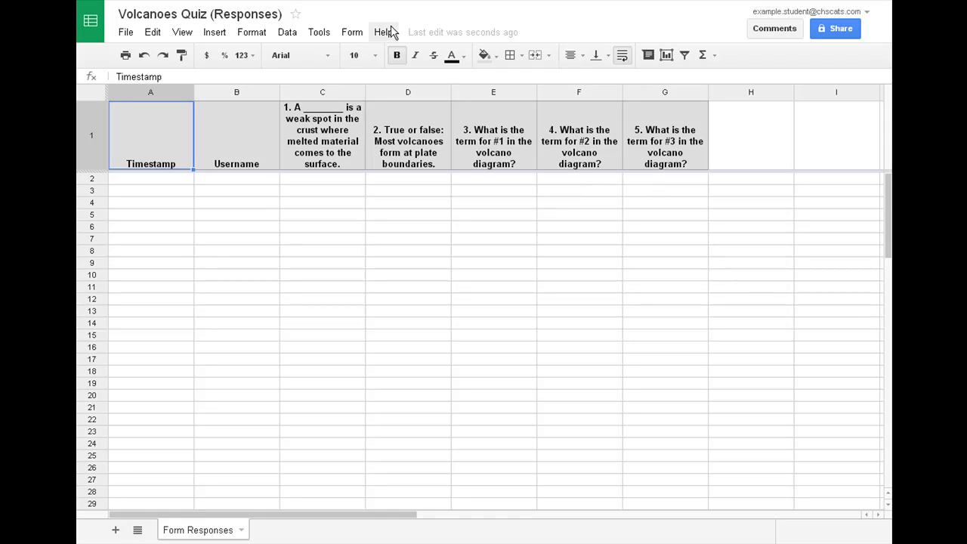
Return to the form editor and bring up the live Volcanoes Quiz
key("ctrl+Tab")
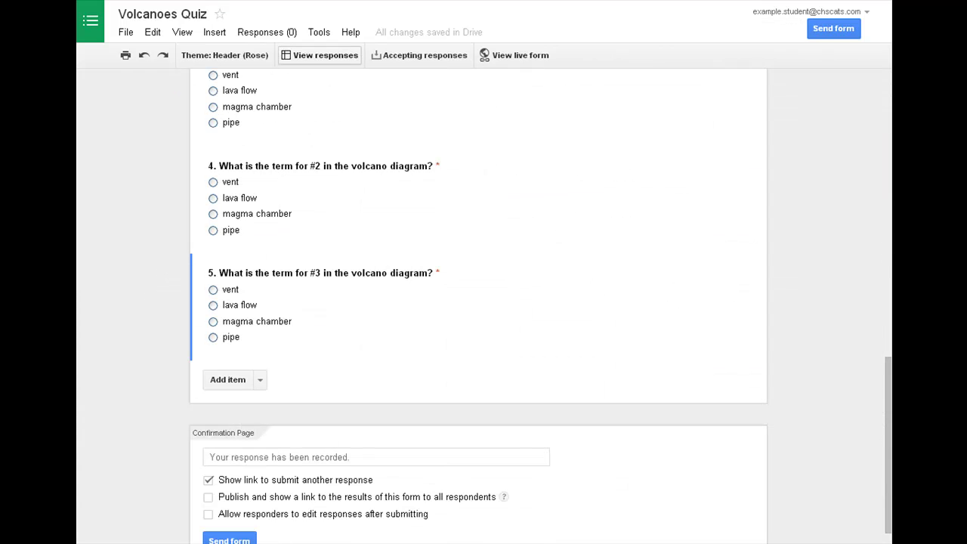
scroll(797, 305, "up", 2)
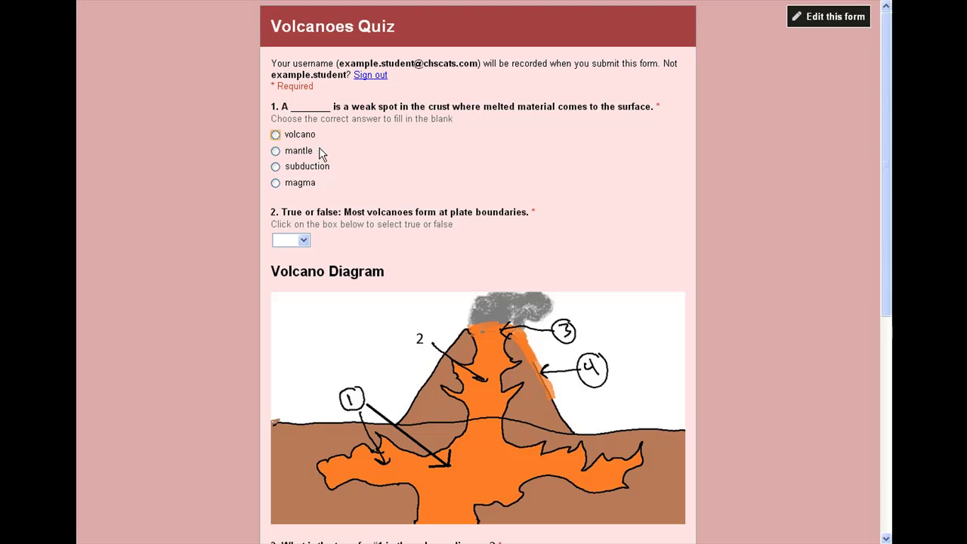
Answer volcano, true, magma chamber, pipe and vent, then submit as the answer key
left_click(275, 135)
left_click(303, 240)
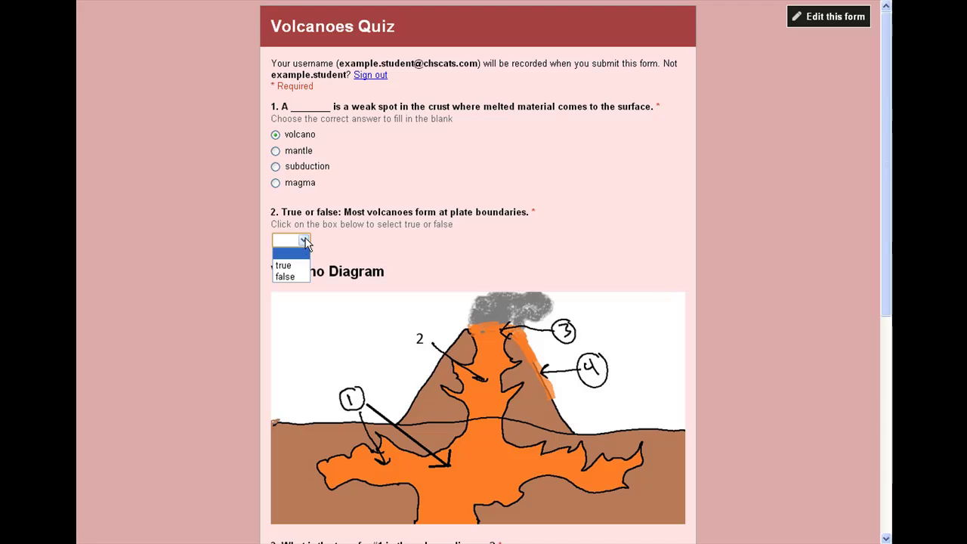
left_click(283, 266)
scroll(763, 282, "down", 3)
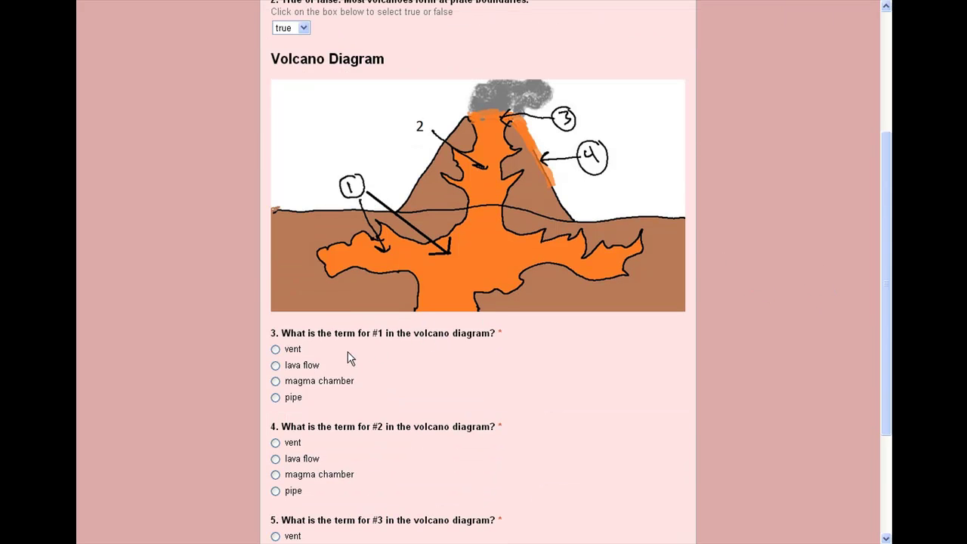
left_click(276, 381)
left_click(275, 491)
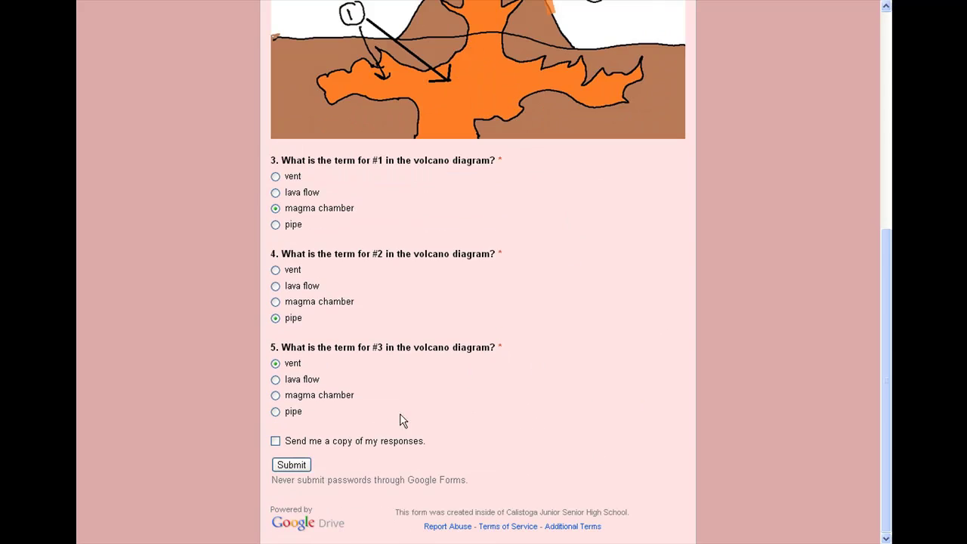
left_click(294, 466)
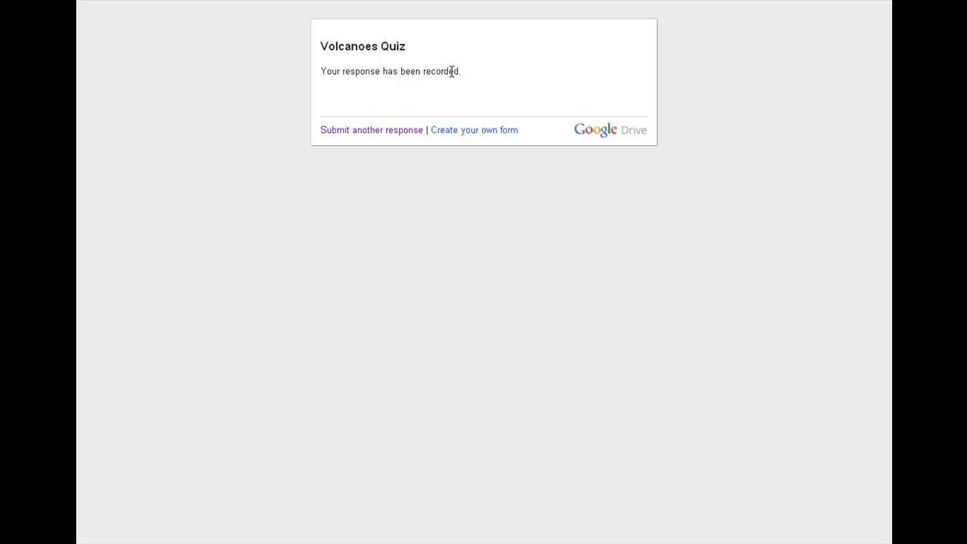
Check that the answer-key response appears in row 2 of the responses spreadsheet
key("ctrl+Tab")
scroll(789, 346, "up", 10)
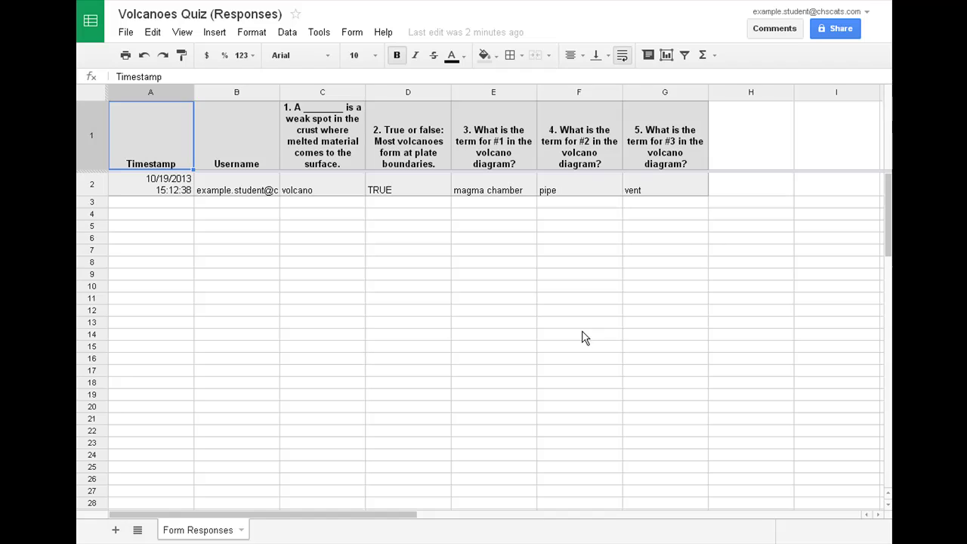
left_click(565, 288)
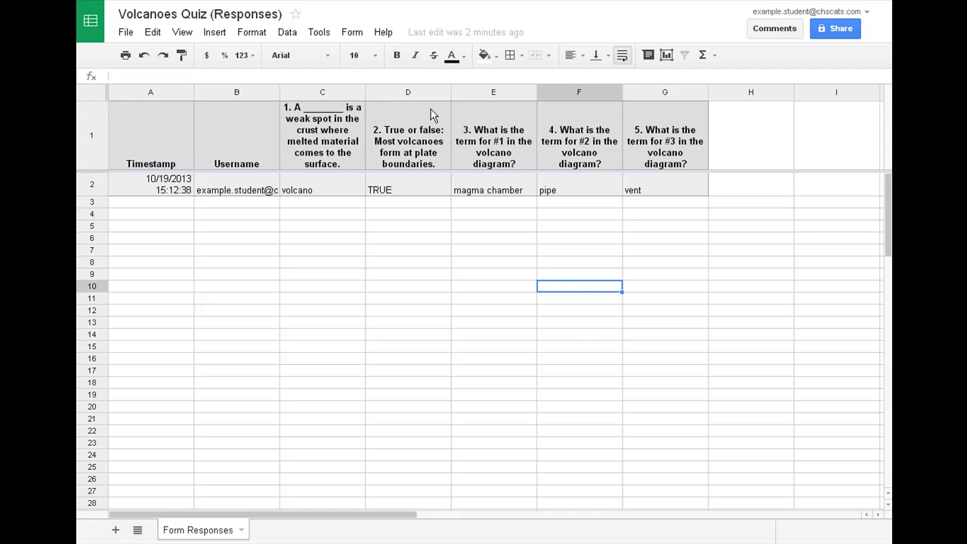
In the Send form dialog, enter the recipient's school email address from the autocomplete suggestion
key("ctrl+Tab")
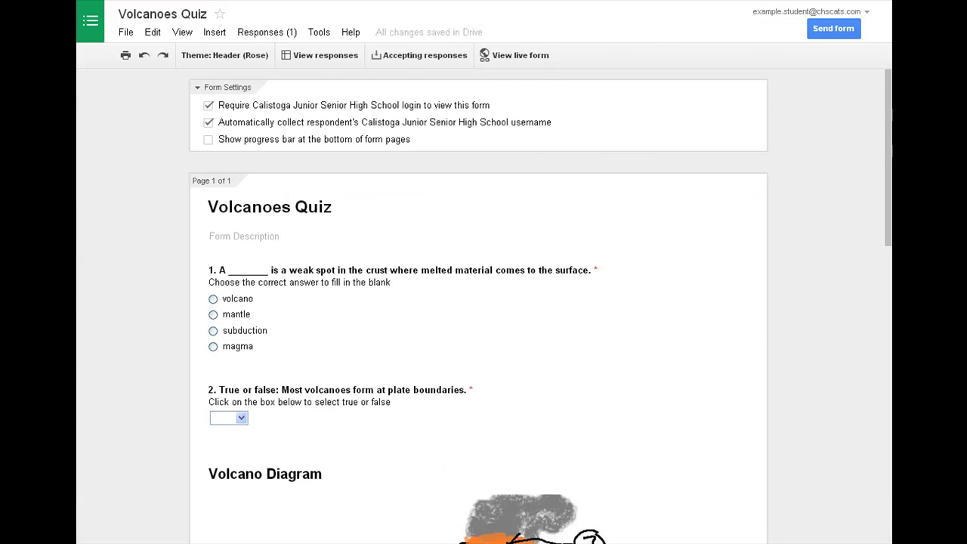
scroll(794, 351, "down", 5)
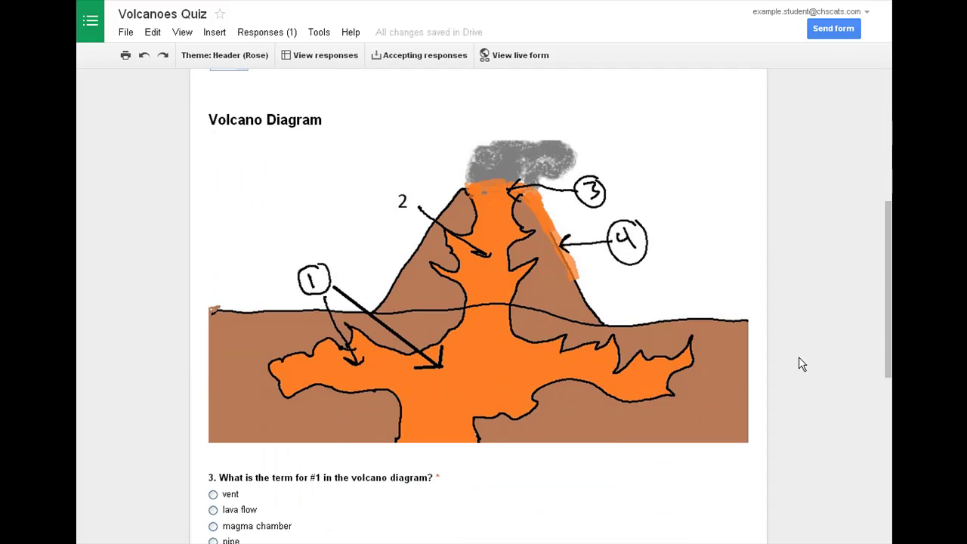
scroll(803, 377, "up", 1)
scroll(802, 378, "up", 4)
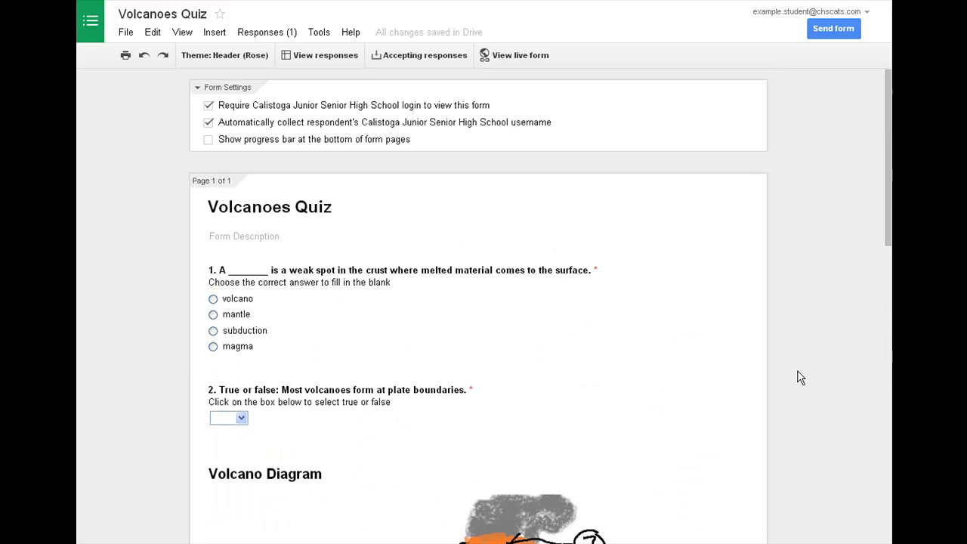
left_click(822, 35)
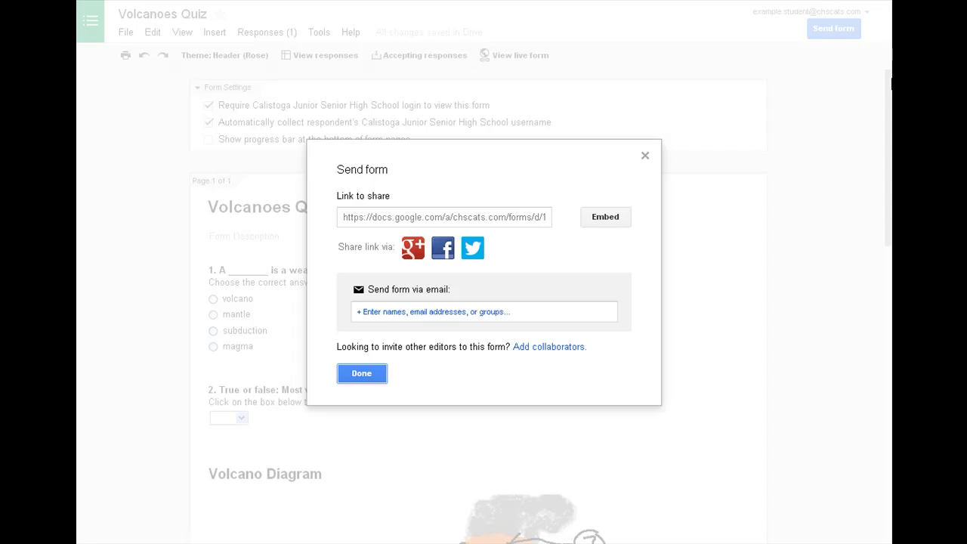
left_click(394, 310)
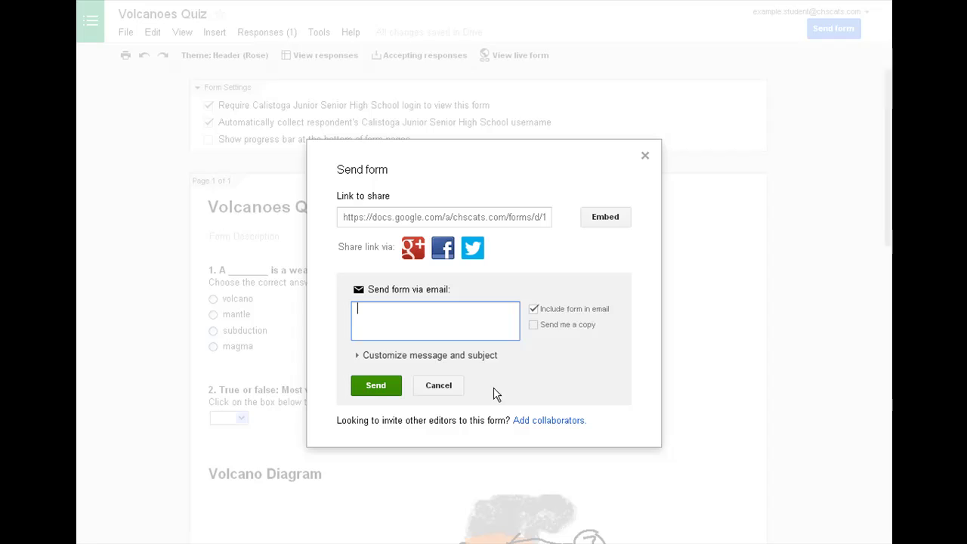
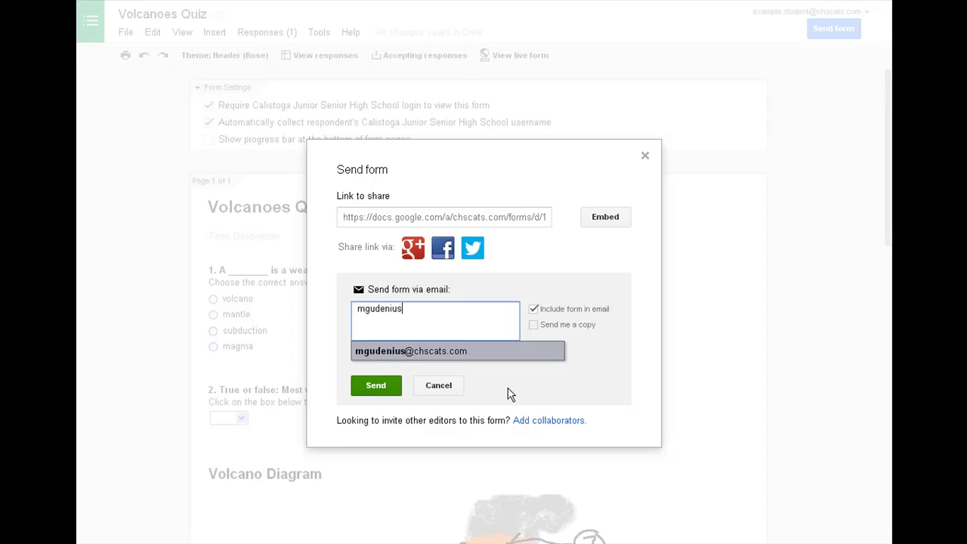
left_click(462, 352)
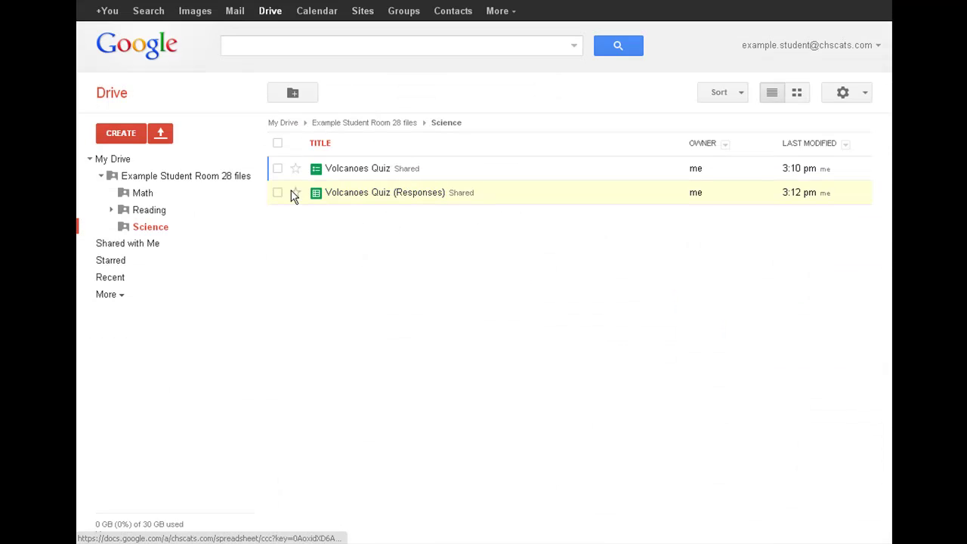
Select, then deselect, the Volcanoes Quiz form and its Responses spreadsheet in the Science folder
left_click(277, 192)
left_click(278, 168)
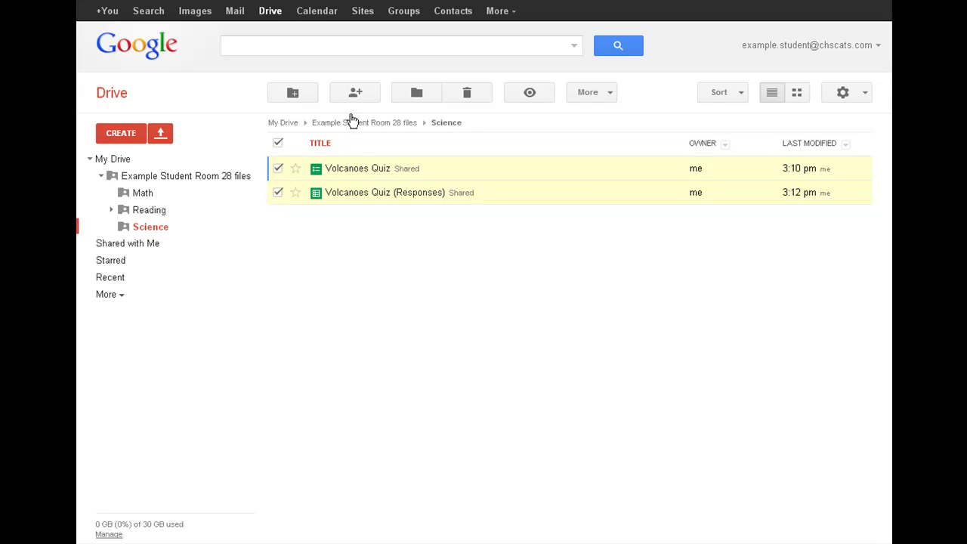
left_click(278, 167)
left_click(277, 193)
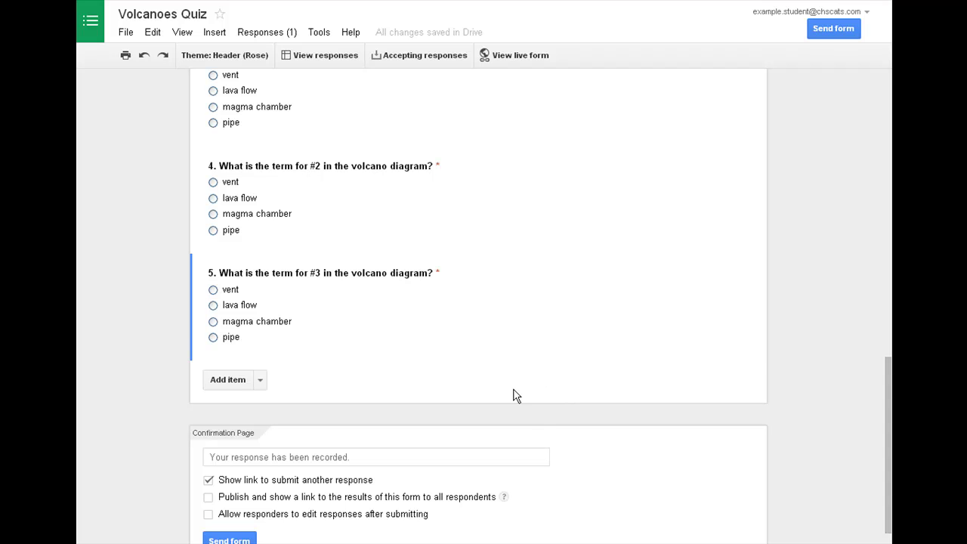
Show the Summary of responses with pie charts for the single submitted response
left_click(271, 36)
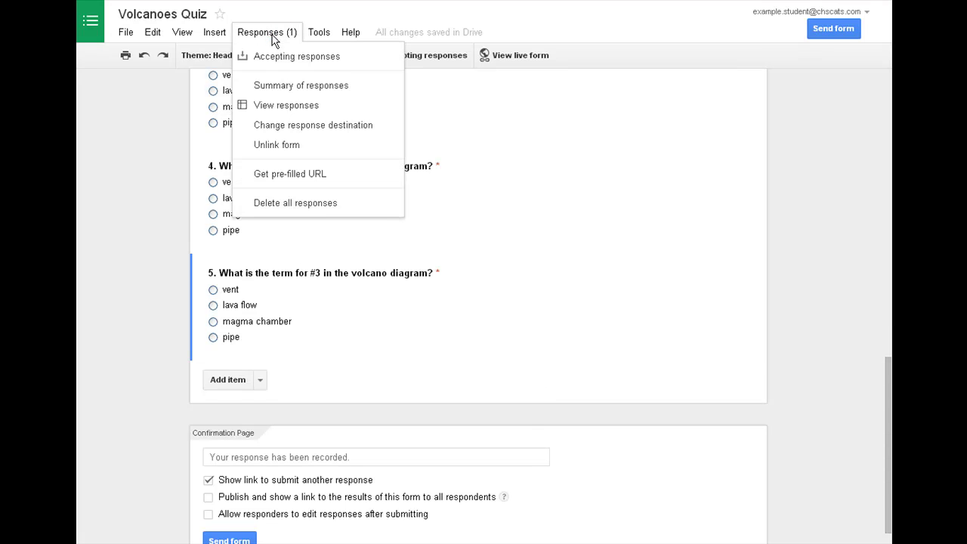
left_click(294, 87)
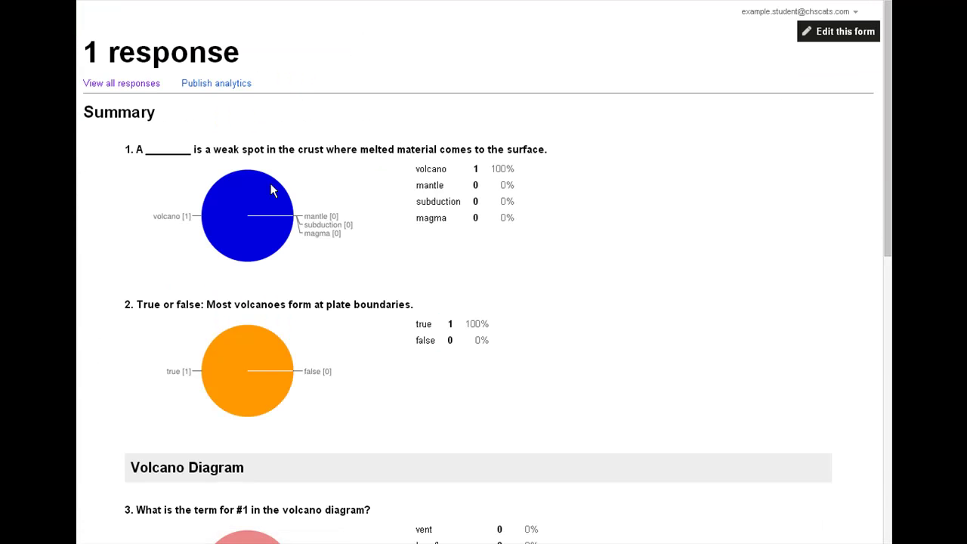